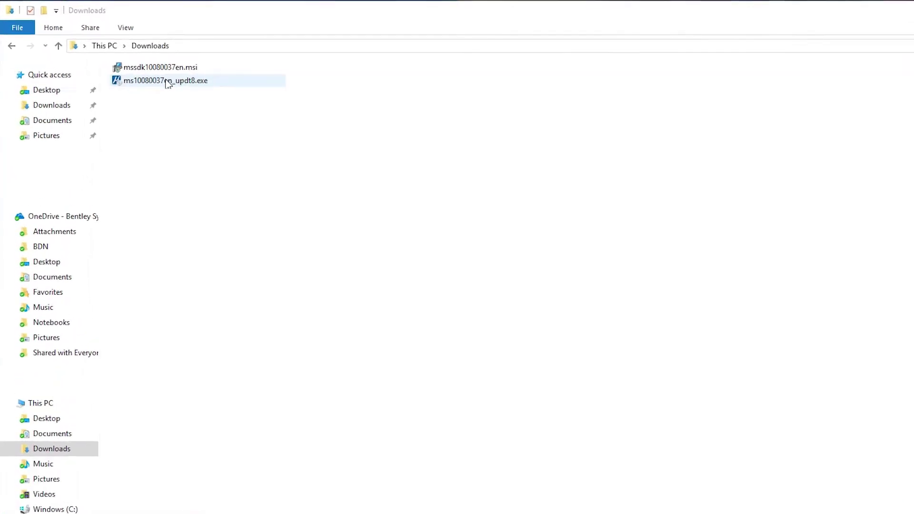
Accept the SDK license terms, dismiss the Print window, and continue to Destination Folder.
left_click(128, 60)
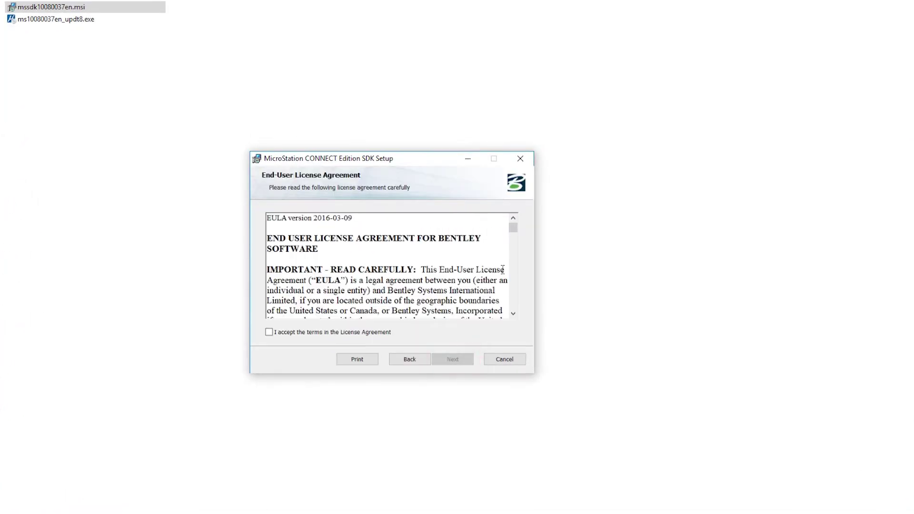
left_click_drag(511, 230, 515, 305)
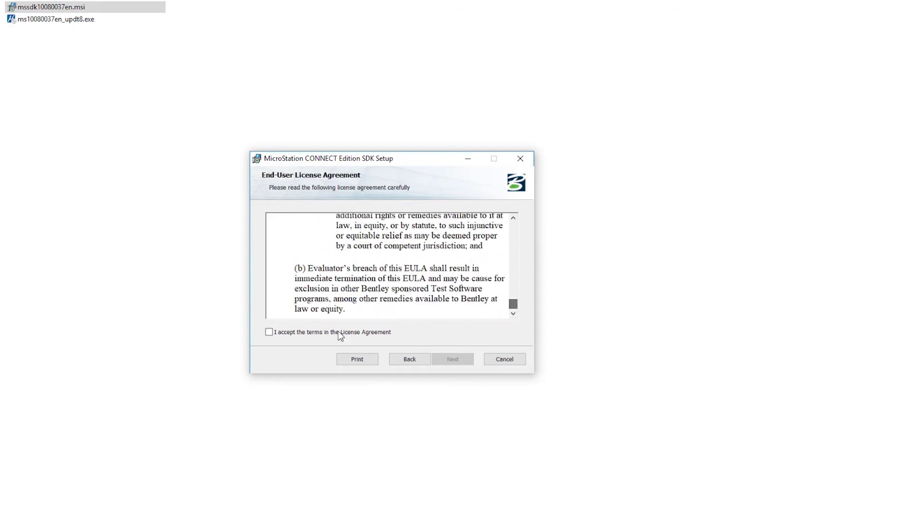
left_click(270, 332)
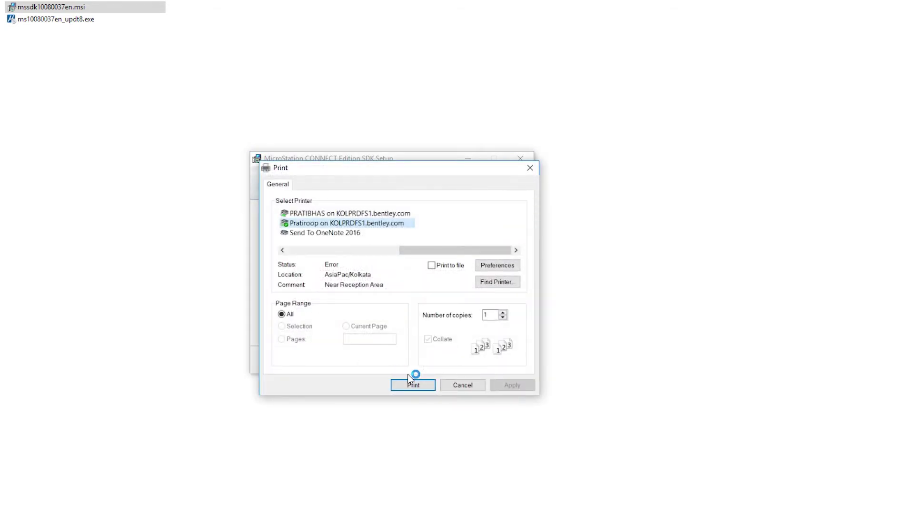
left_click(464, 385)
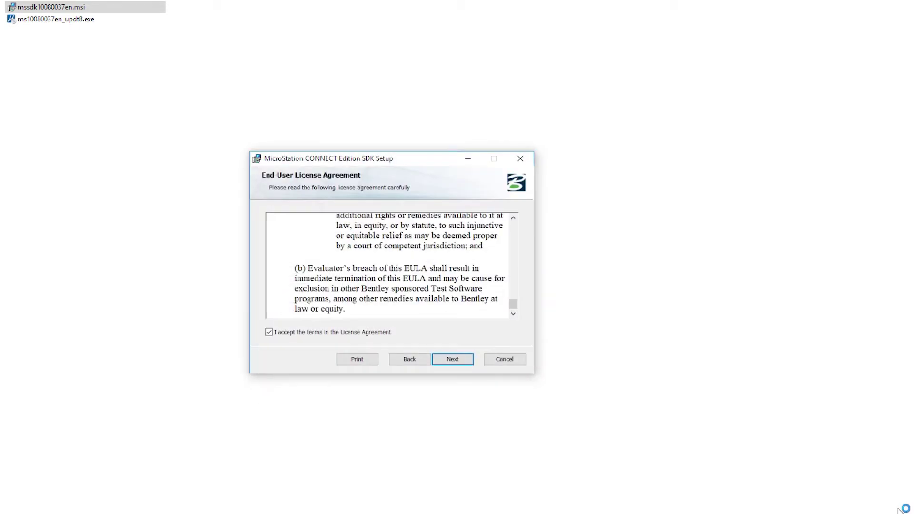
left_click(459, 361)
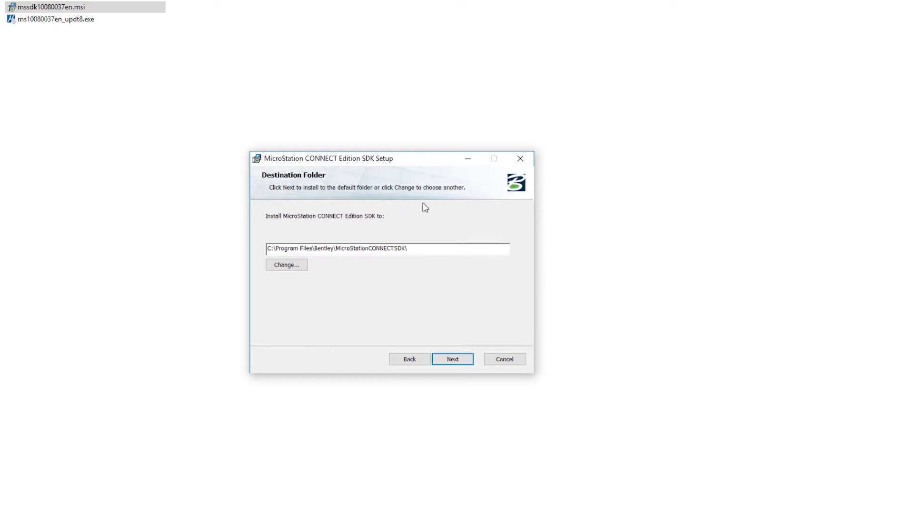
left_click_drag(427, 248, 264, 246)
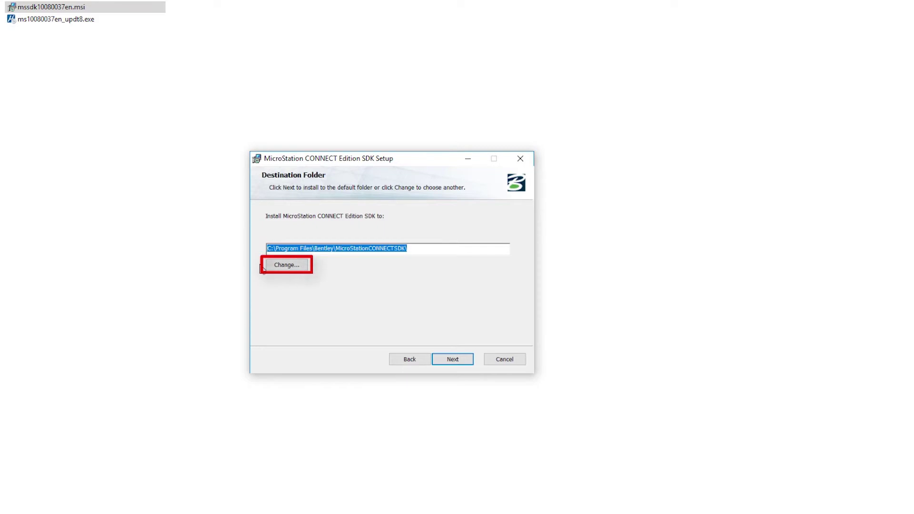
left_click(661, 357)
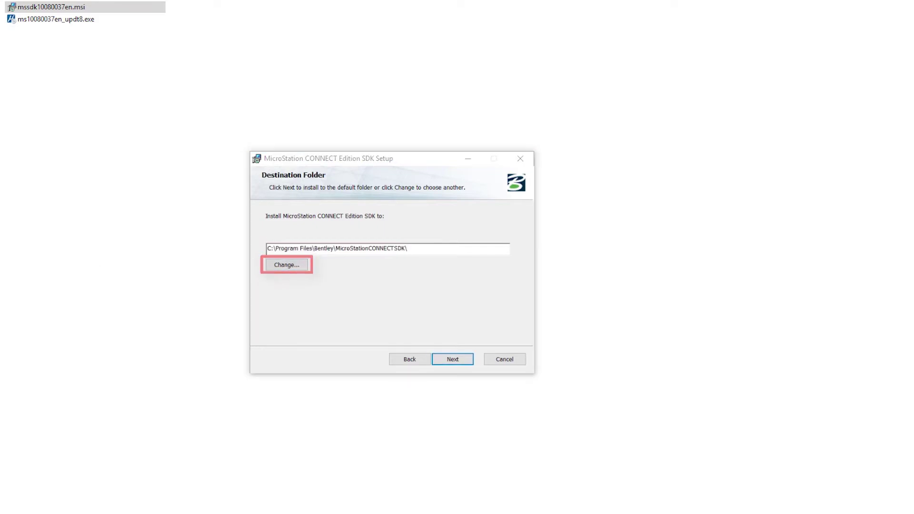
left_click(287, 265)
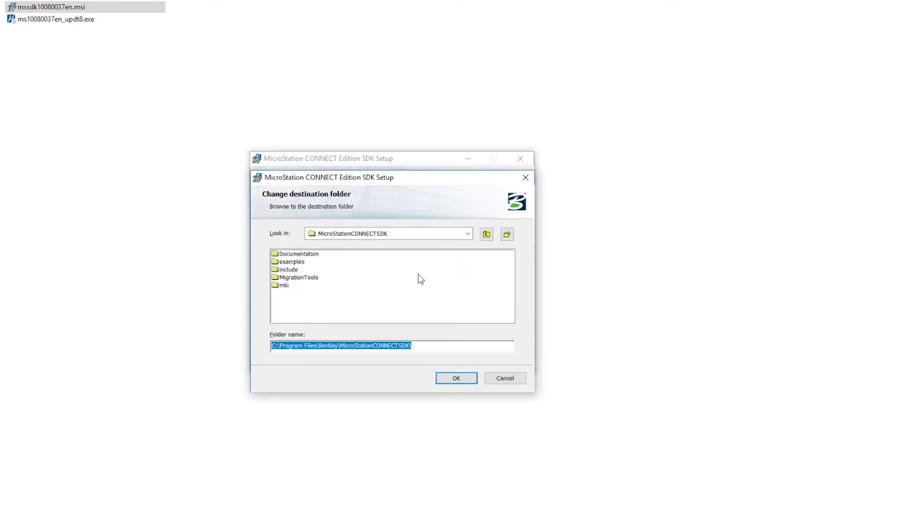
left_click(498, 378)
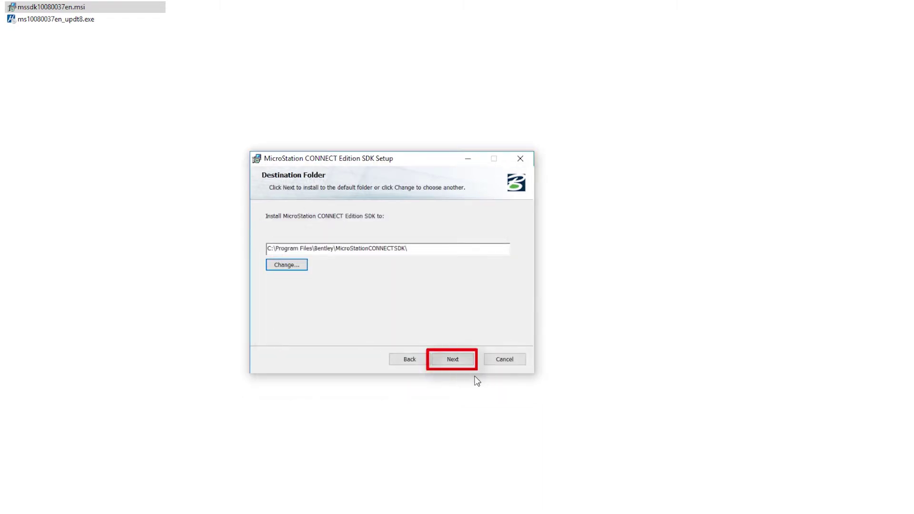
Review the destination folder, decline the cancel prompt, and start installing to the default path.
left_click(450, 364)
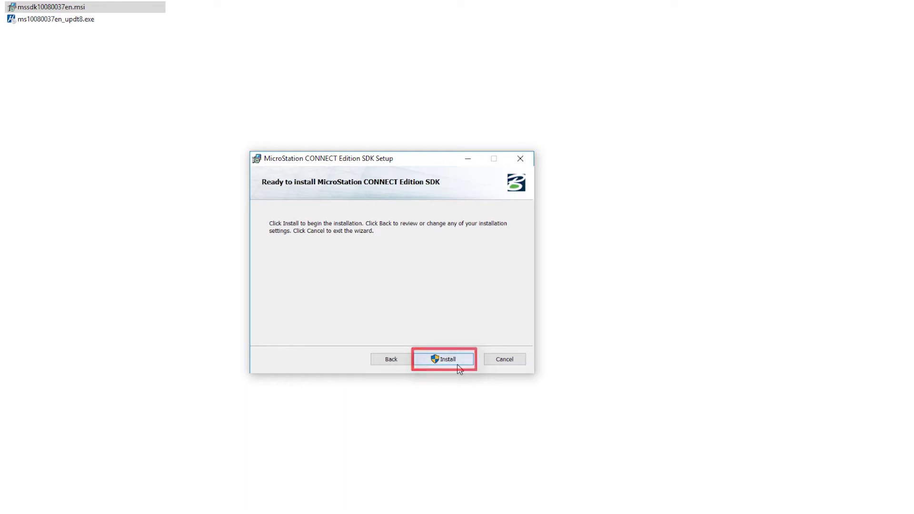
left_click(394, 363)
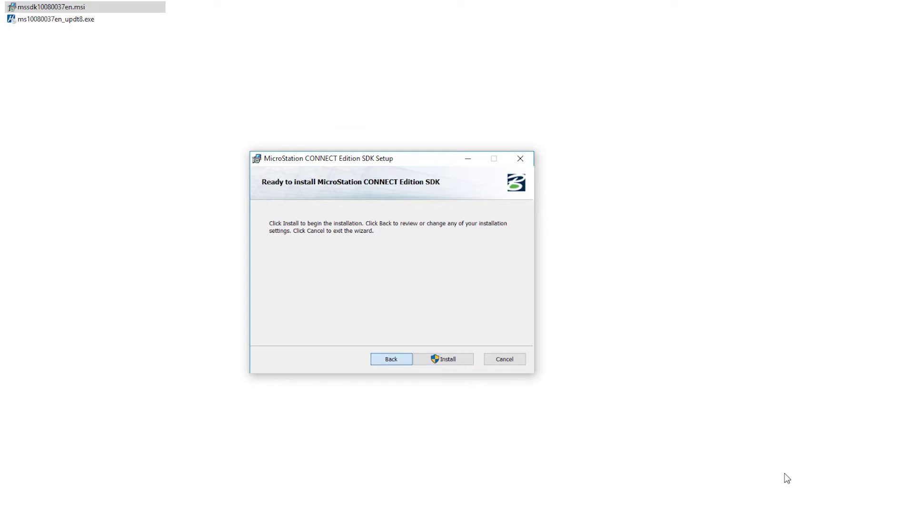
left_click(447, 362)
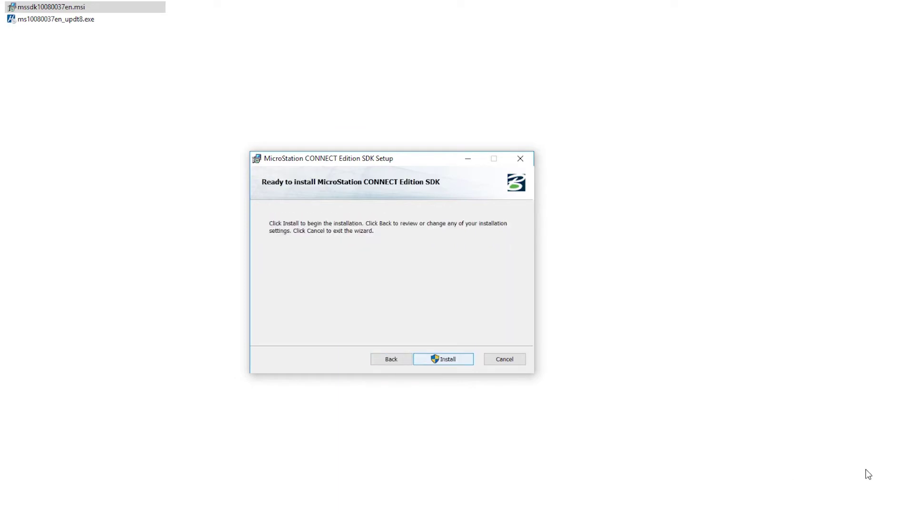
left_click(509, 358)
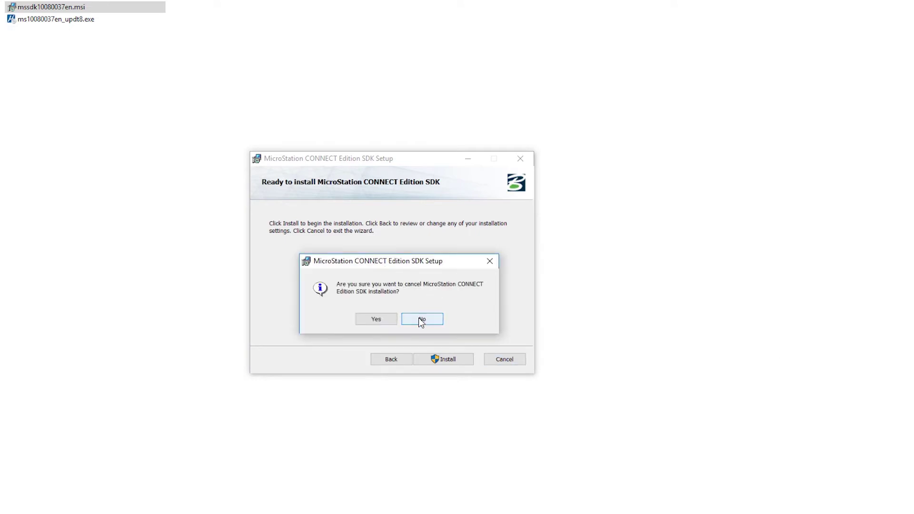
left_click(421, 321)
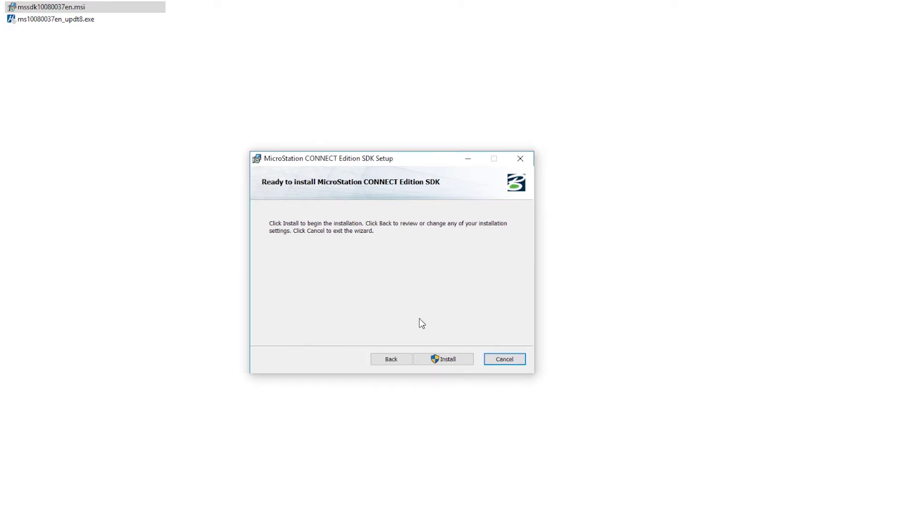
left_click(451, 358)
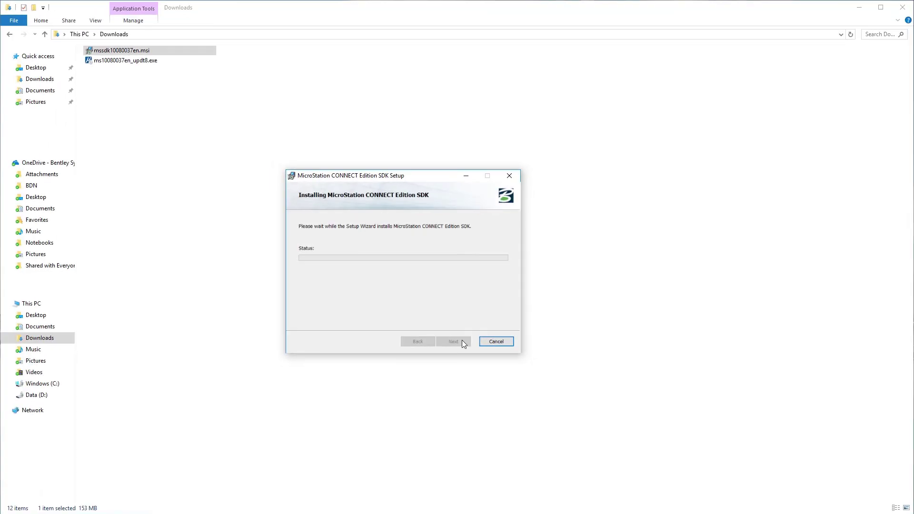
Approve the administrator permission prompt and finish the SDK setup wizard.
left_click(336, 306)
left_click(454, 342)
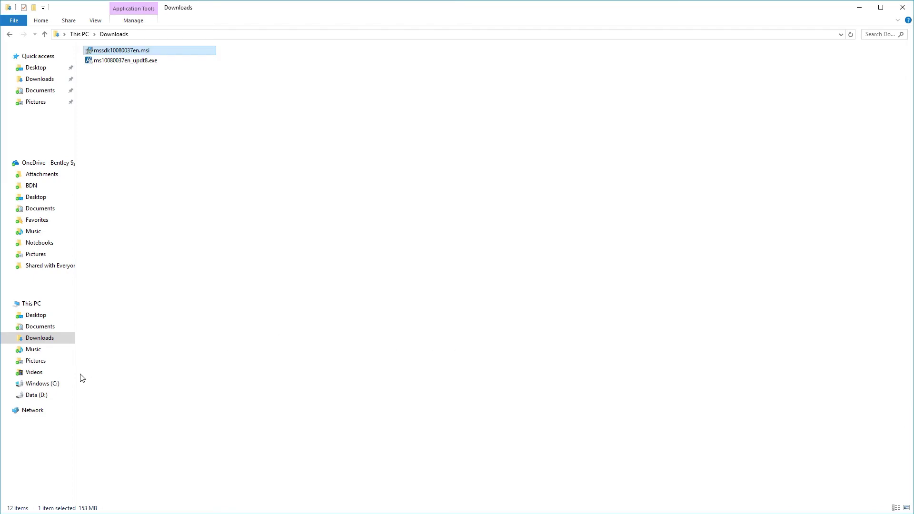
Browse to C:\Program Files\Bentley\MicroStationCONNECTSDK\doc to view its five help files.
left_click(61, 384)
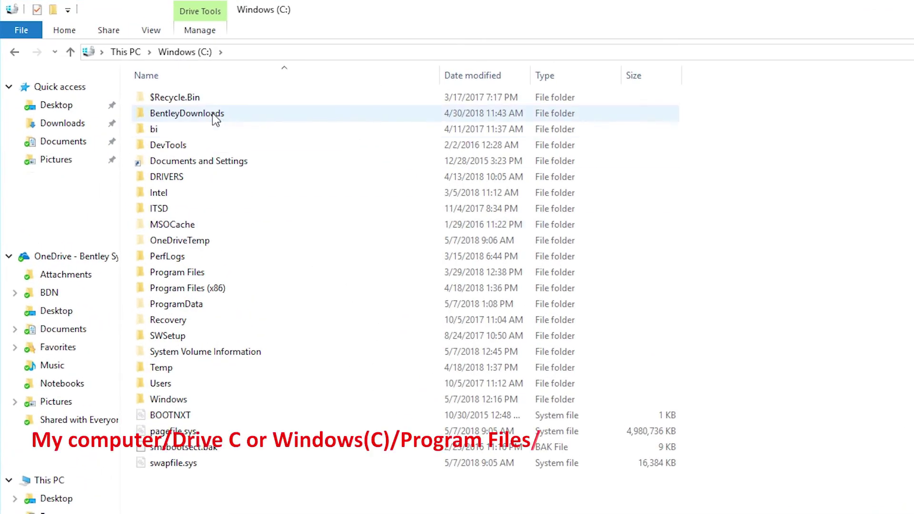
double_click(178, 272)
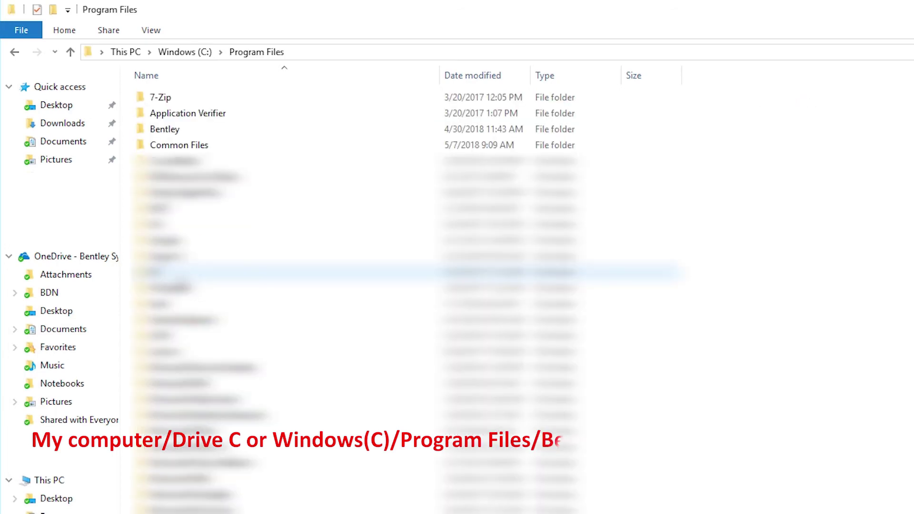
double_click(159, 132)
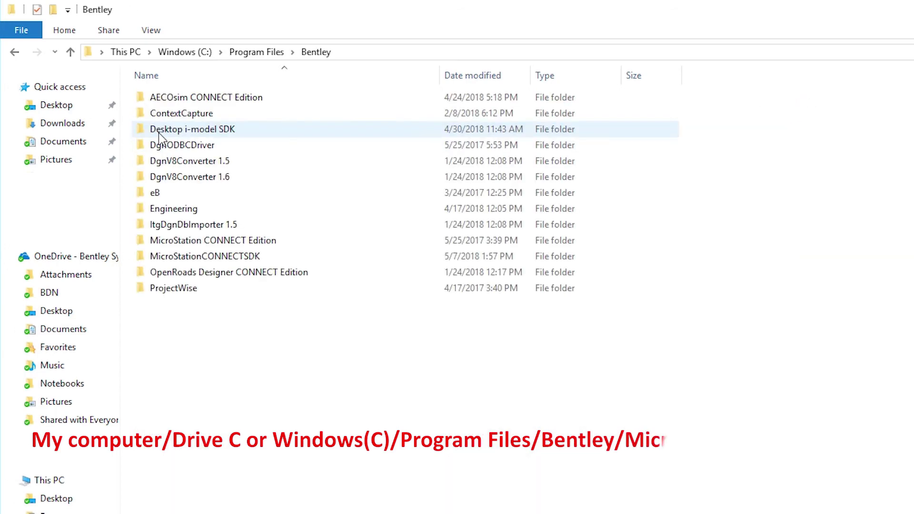
double_click(192, 258)
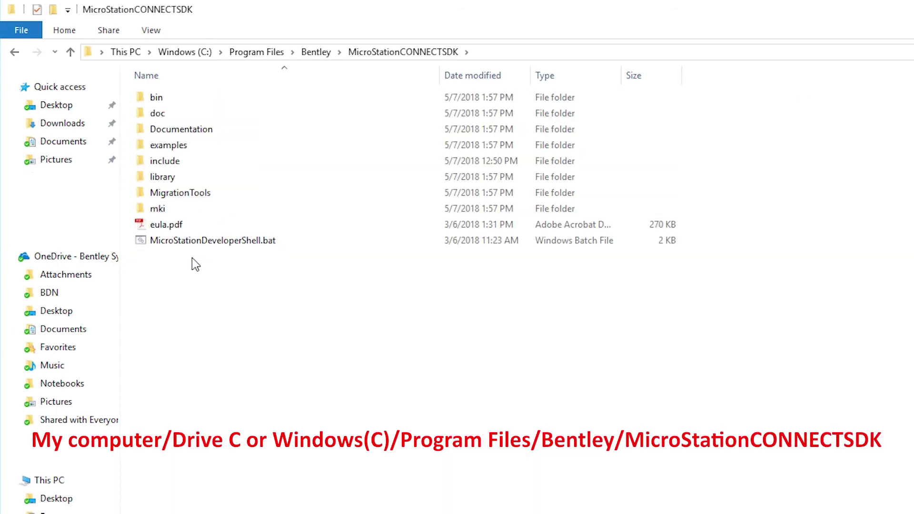
double_click(197, 118)
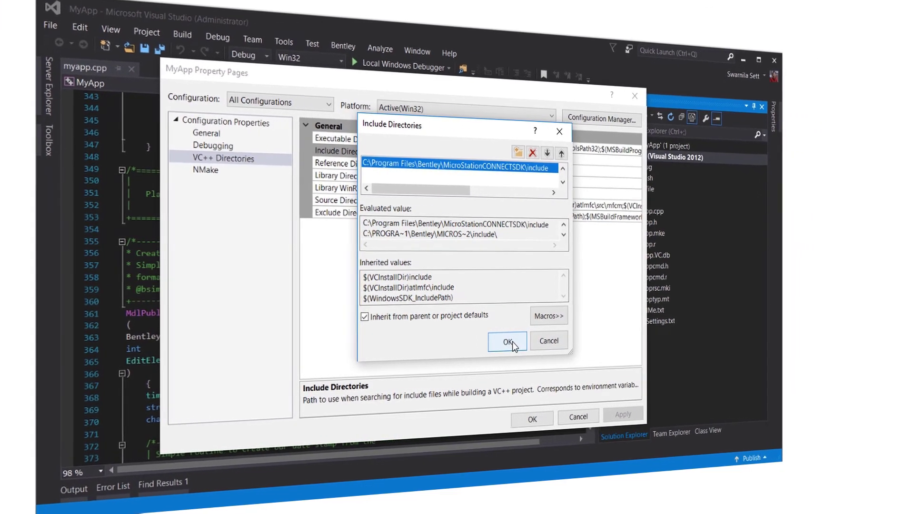
Confirm the SDK include folder and select MyApp's Library Directories value for editing.
left_click(511, 346)
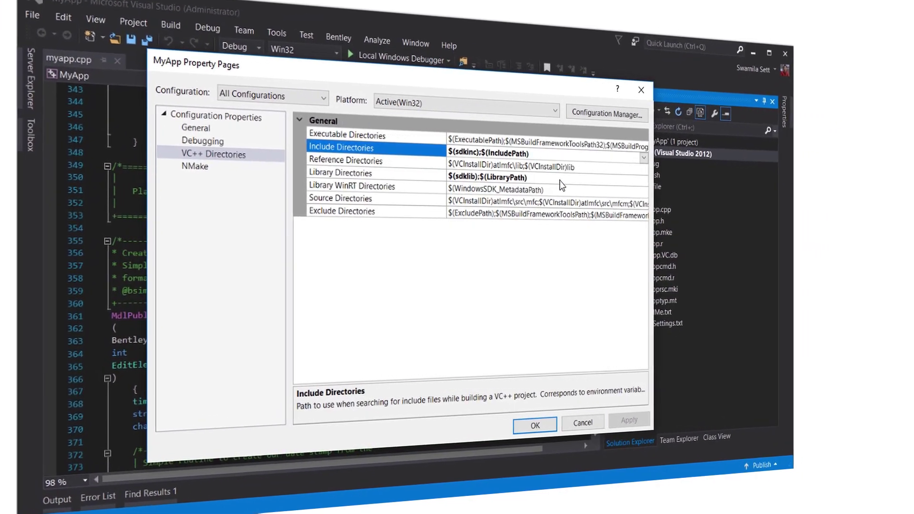
left_click(559, 179)
key("ctrl+a")
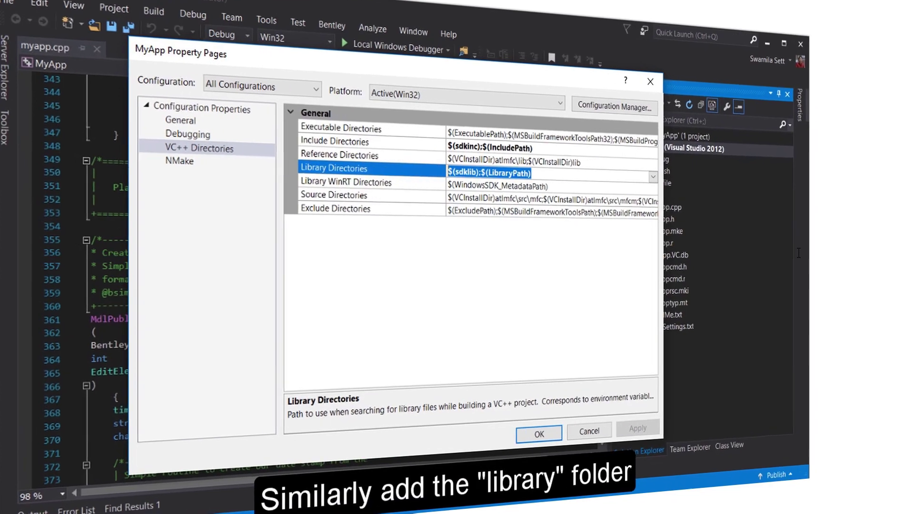